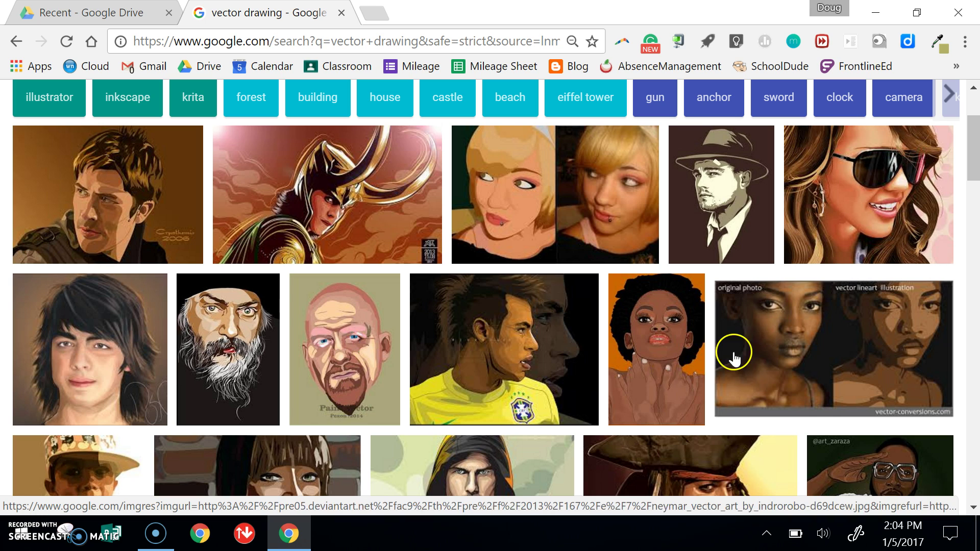
- Create a new blank Google Drawings file from Google Drive's New menu
left_click(416, 243)
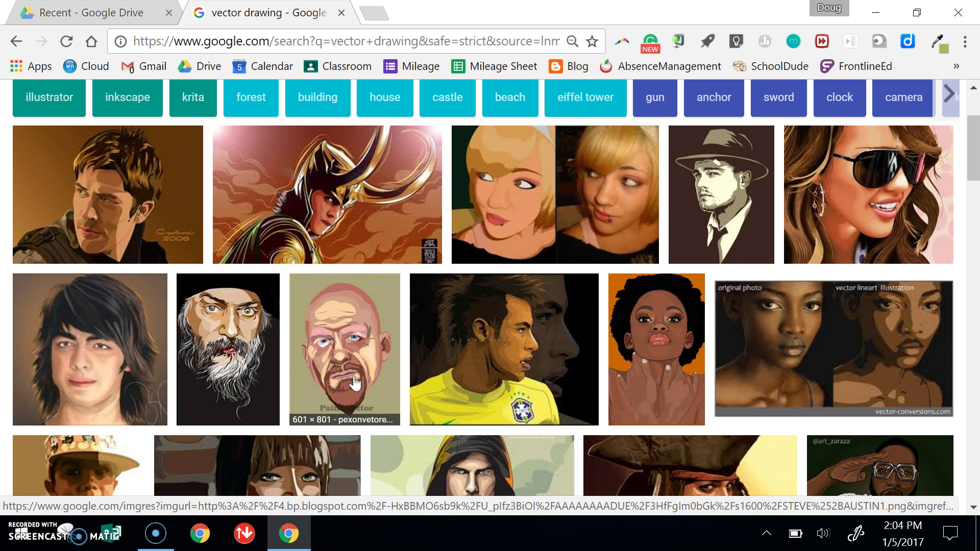
left_click(80, 9)
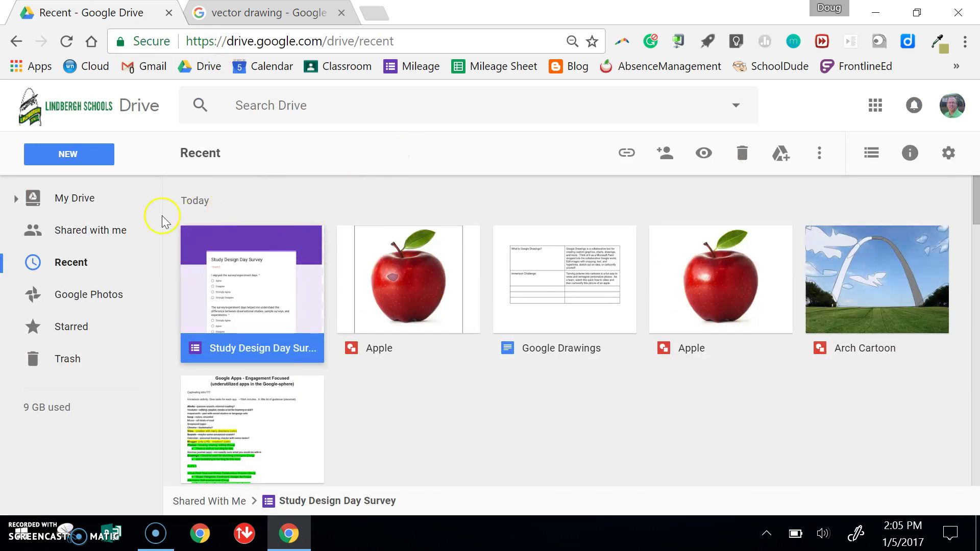
left_click(79, 152)
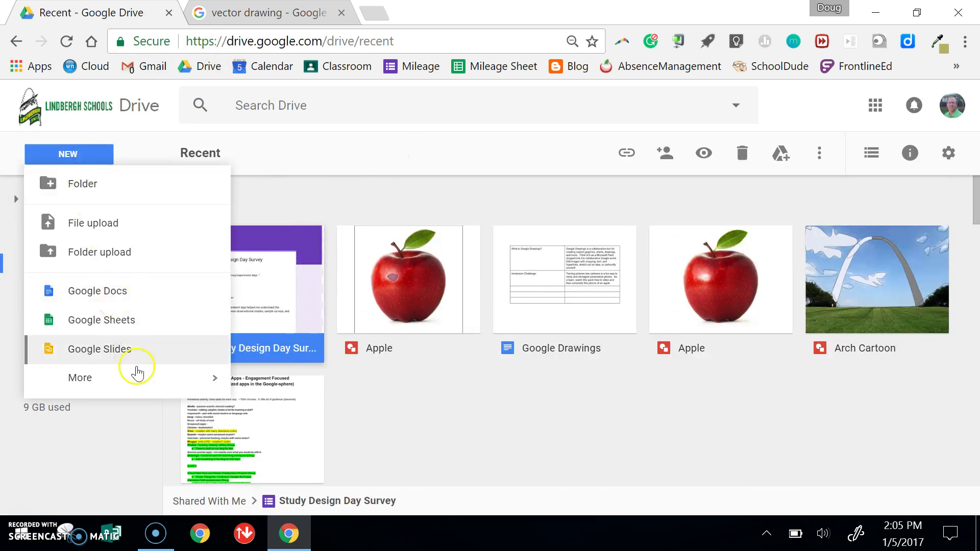
mouse_move(138, 384)
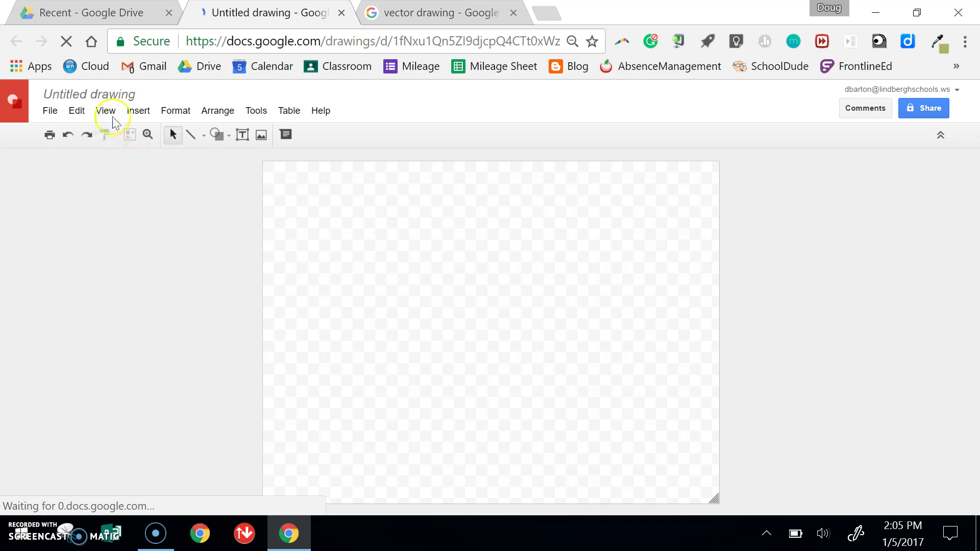
- Upload the umbrella photo from the computer and stretch it to fill the page
left_click(137, 111)
left_click(176, 154)
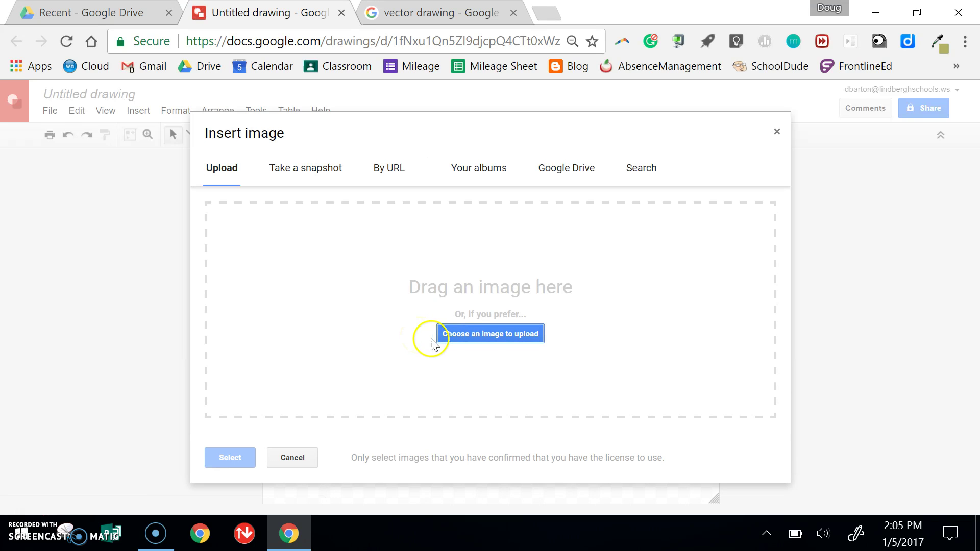
left_click(483, 335)
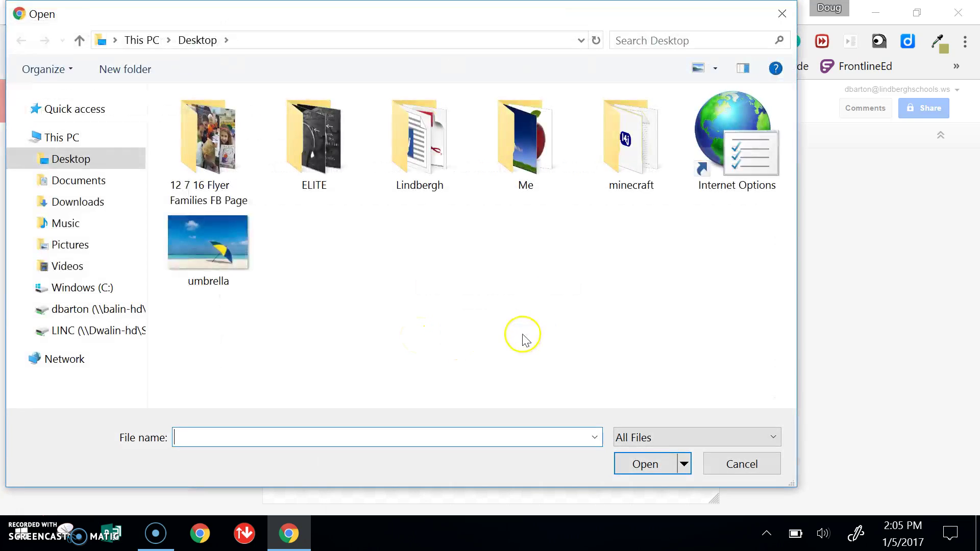
left_click(234, 266)
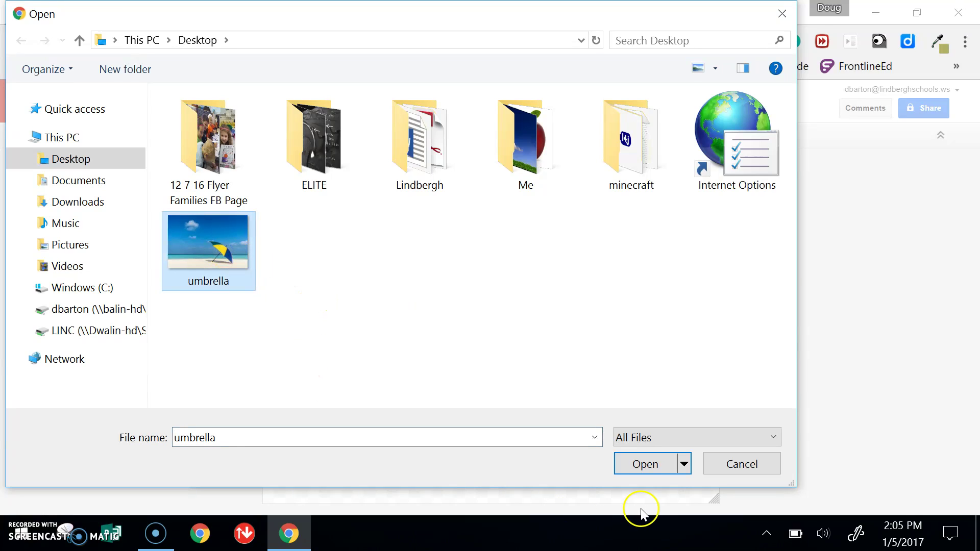
left_click(648, 464)
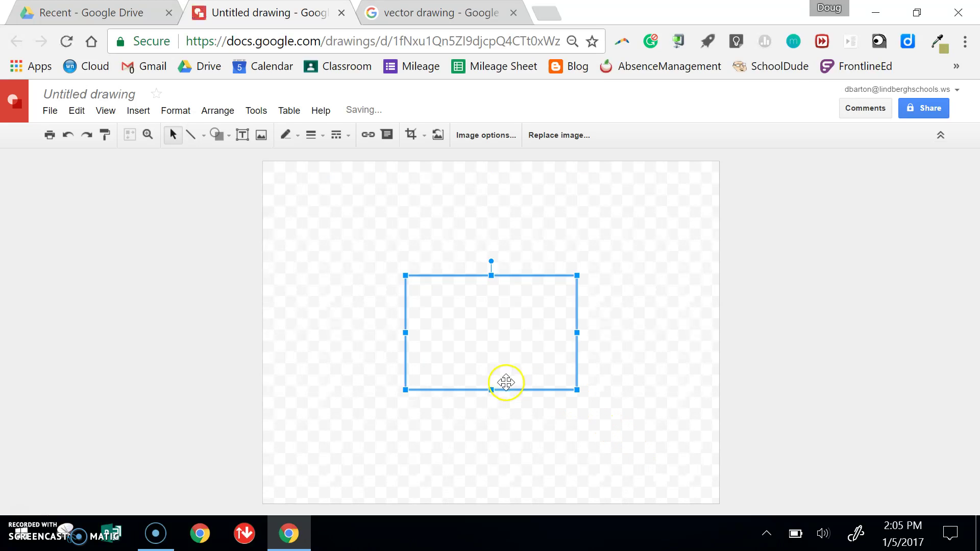
left_click_drag(577, 276, 718, 181)
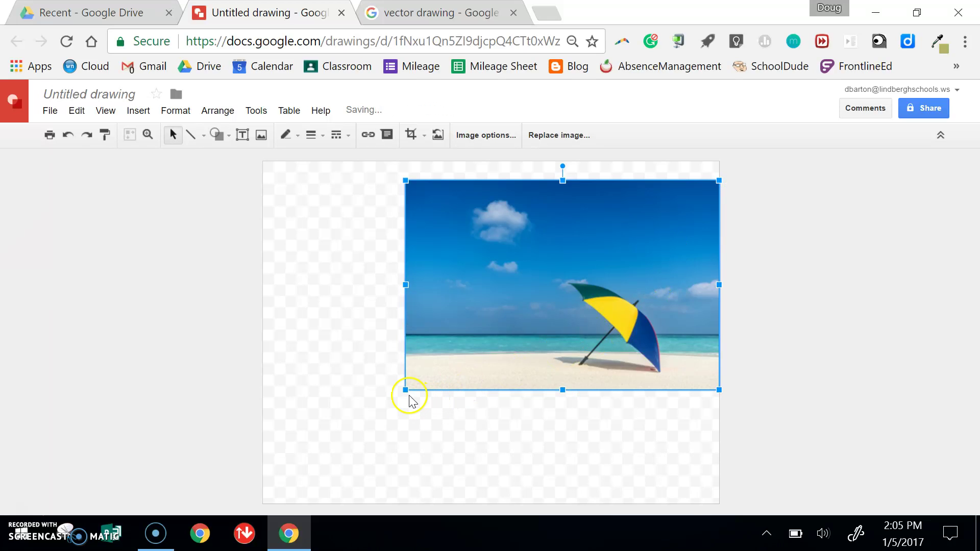
left_click_drag(404, 390, 284, 486)
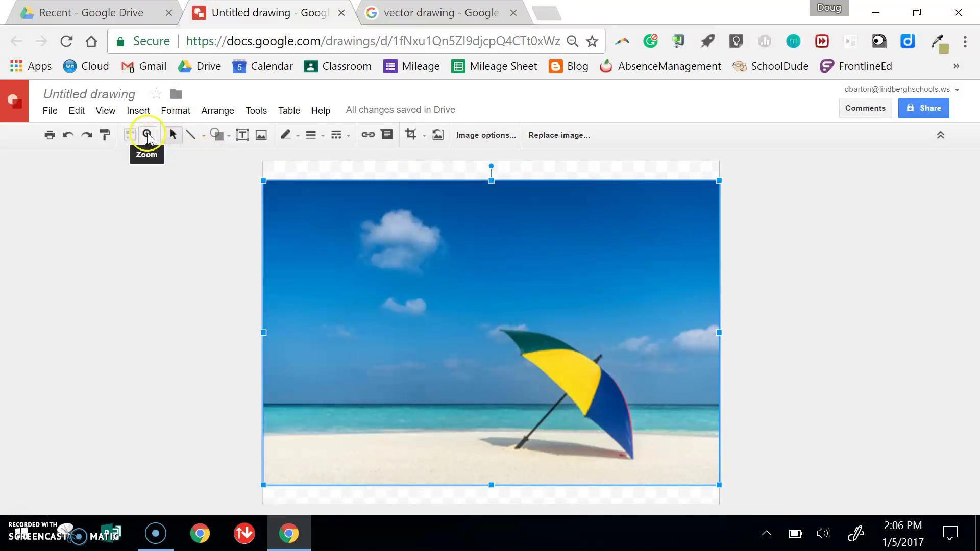
- Zoom in twice on the umbrella canopy for close tracing
left_click(147, 134)
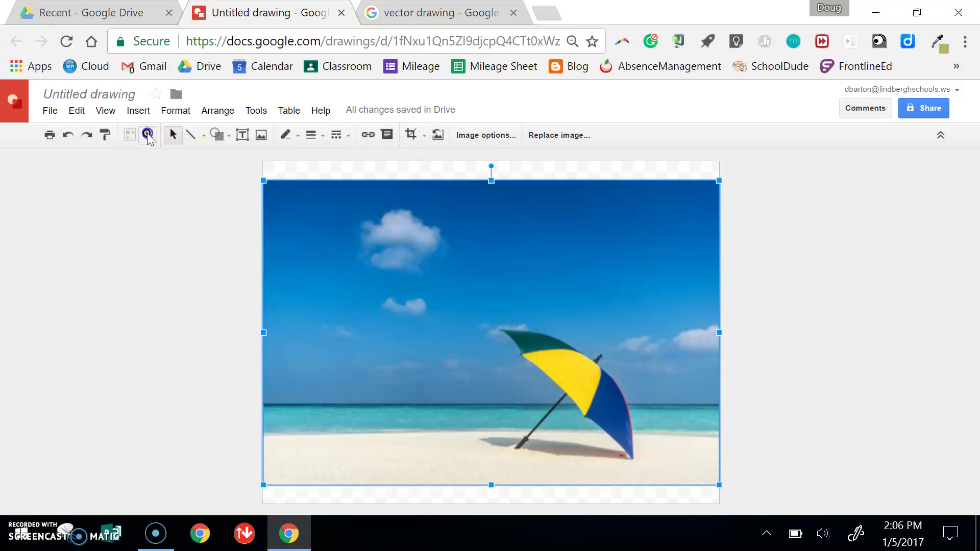
left_click(573, 367)
left_click(574, 368)
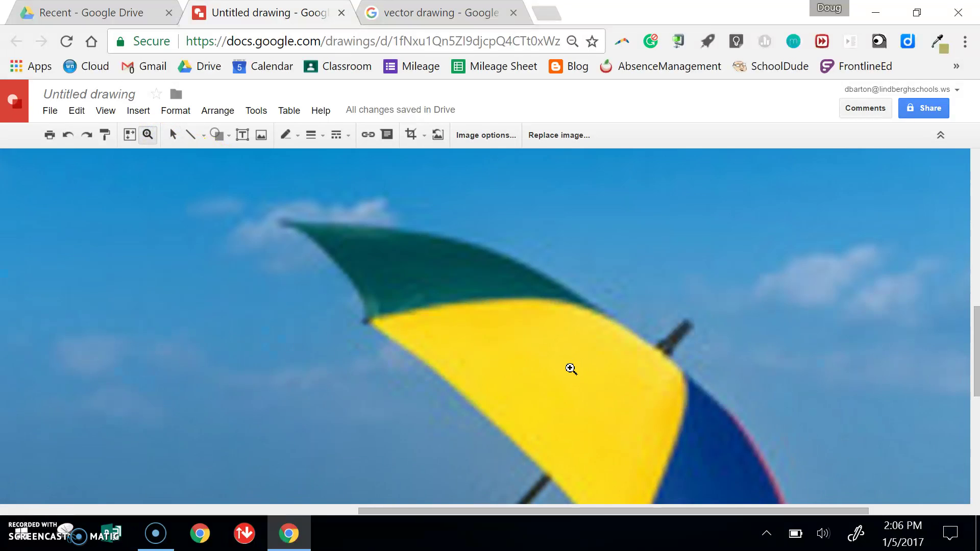
left_click(204, 135)
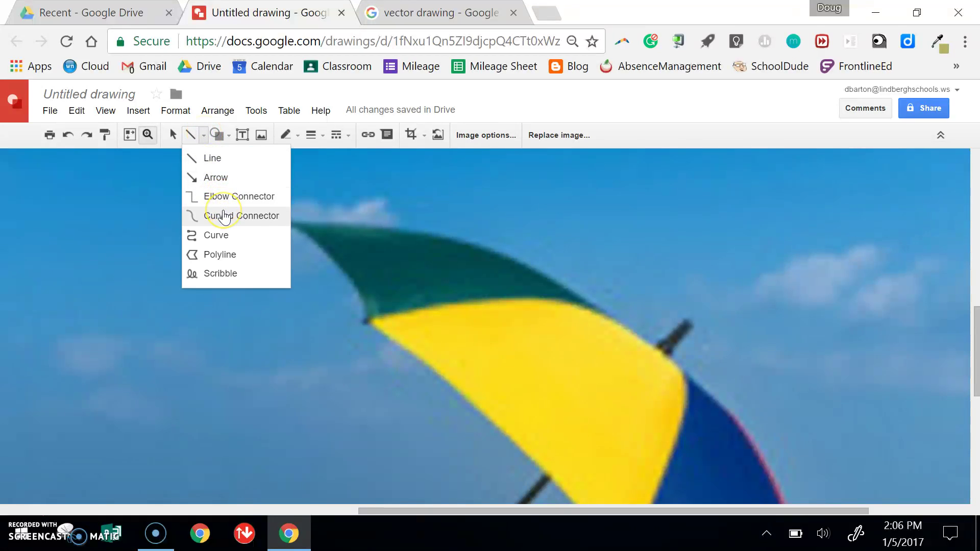
- Trace a curve along the green panel's top edge from the left tip to the right corner
left_click(229, 238)
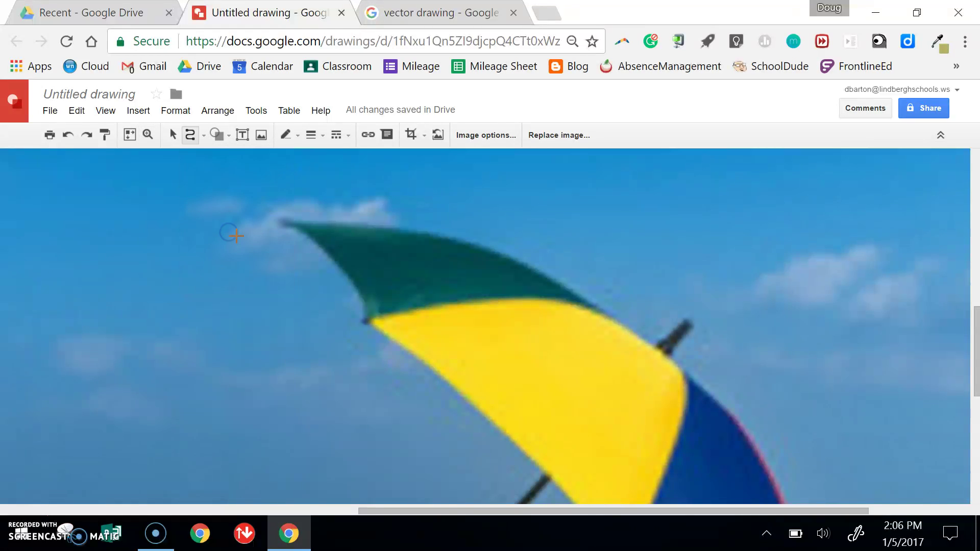
left_click(285, 221)
left_click(415, 232)
left_click(459, 238)
left_click(499, 253)
left_click(540, 263)
left_click(579, 289)
left_click(615, 315)
- Trace back along the green-yellow boundary and close the curve at the umbrella tip
left_click(583, 303)
left_click(545, 299)
left_click(502, 305)
left_click(482, 302)
left_click(371, 321)
left_click(354, 280)
left_click(281, 223)
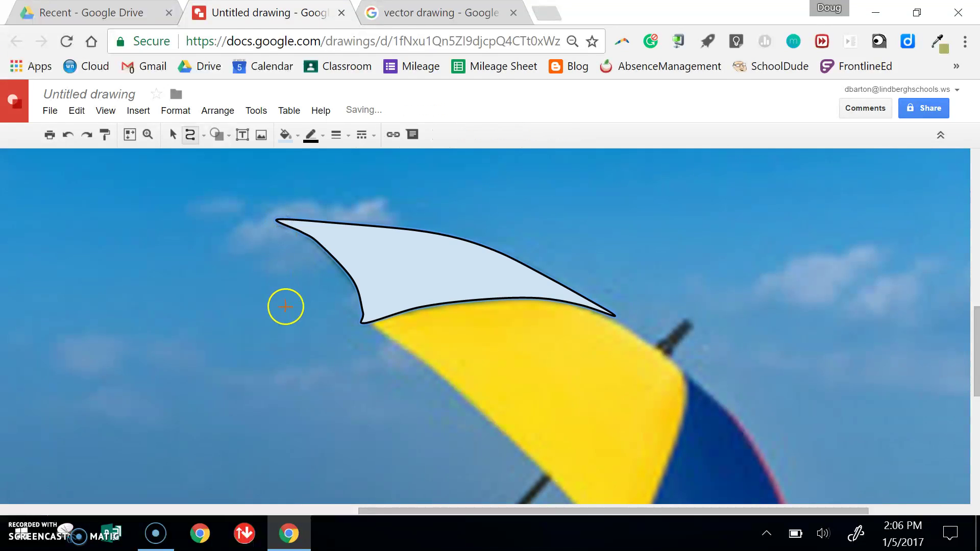
- Give the traced panel a transparent fill and scroll down to the pole
left_click(299, 136)
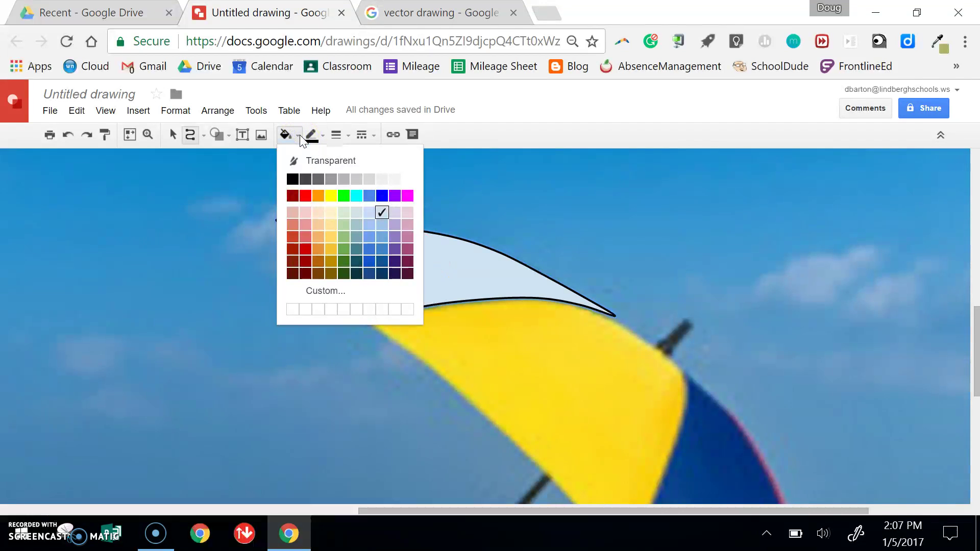
left_click(327, 162)
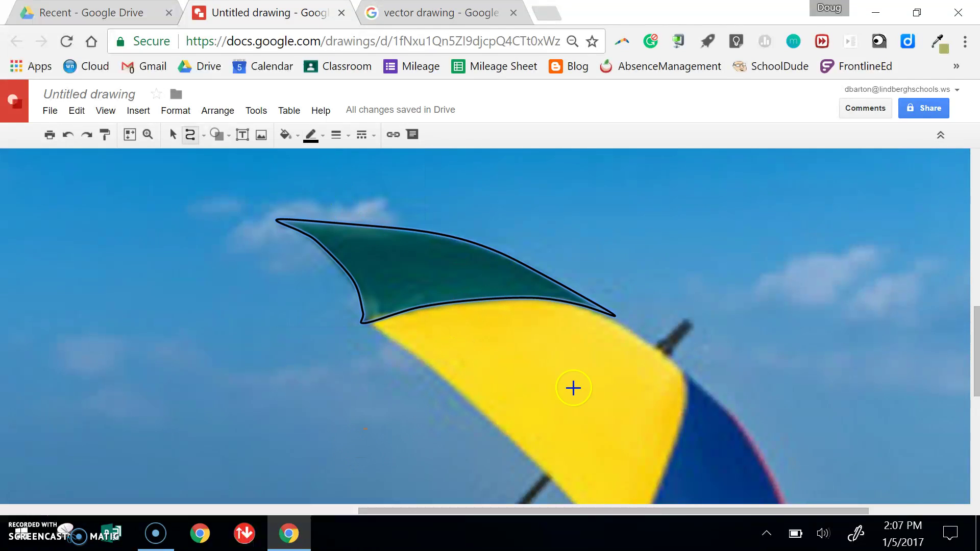
left_click_drag(976, 306, 976, 380)
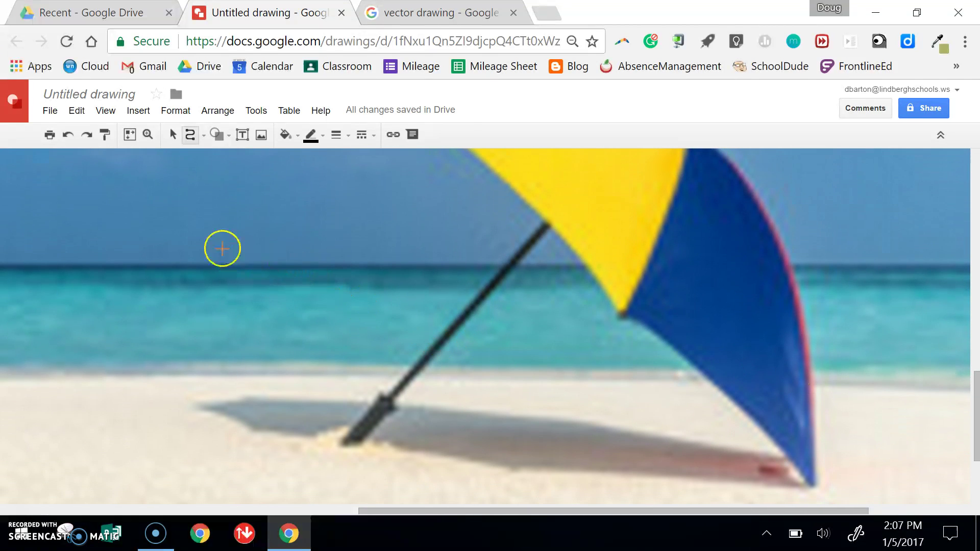
- Trace the umbrella pole as a closed polyline with a transparent fill
left_click(204, 136)
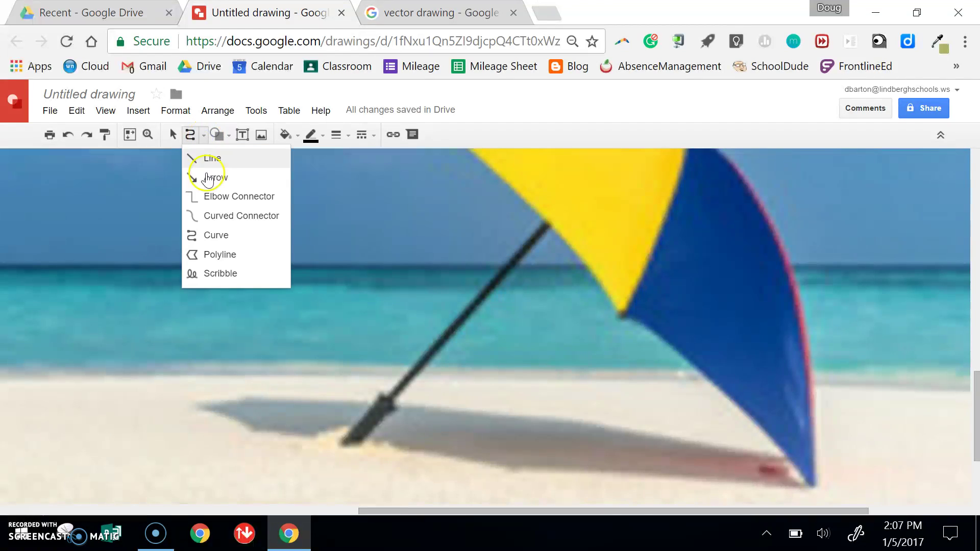
left_click(220, 255)
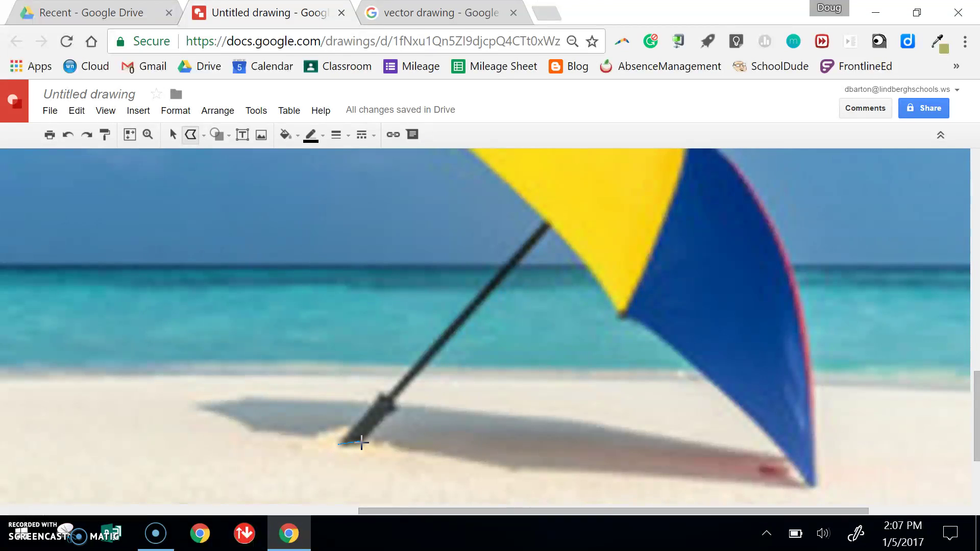
left_click(390, 412)
left_click(348, 439)
left_click(342, 441)
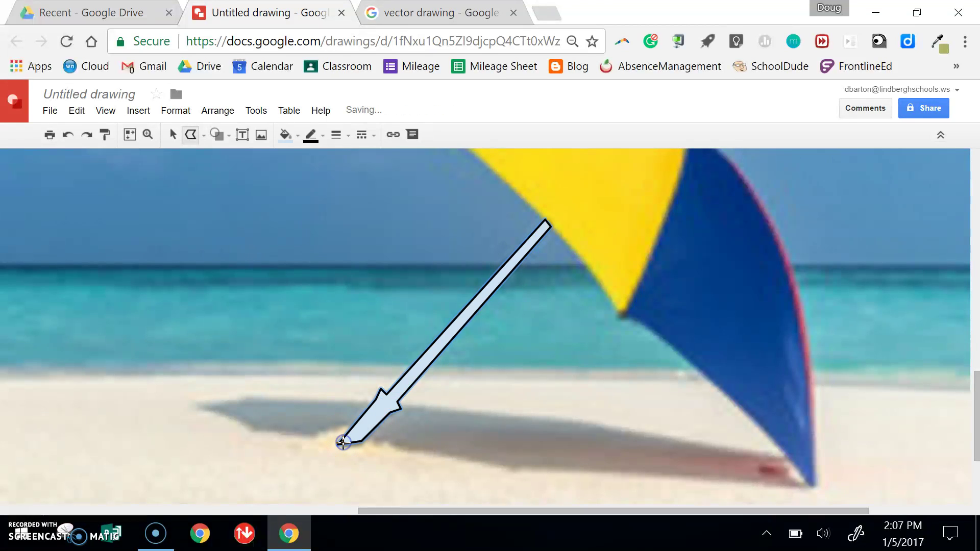
left_click(296, 137)
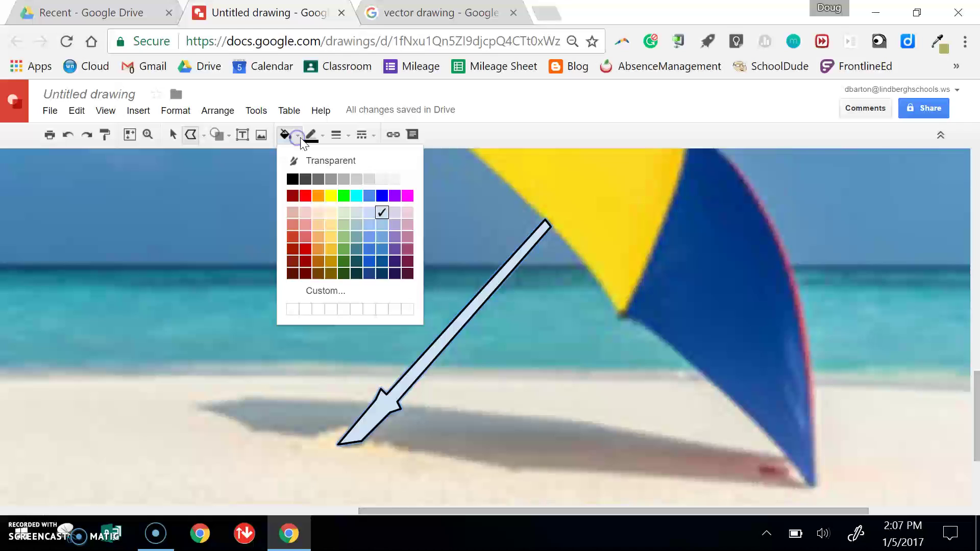
left_click(331, 162)
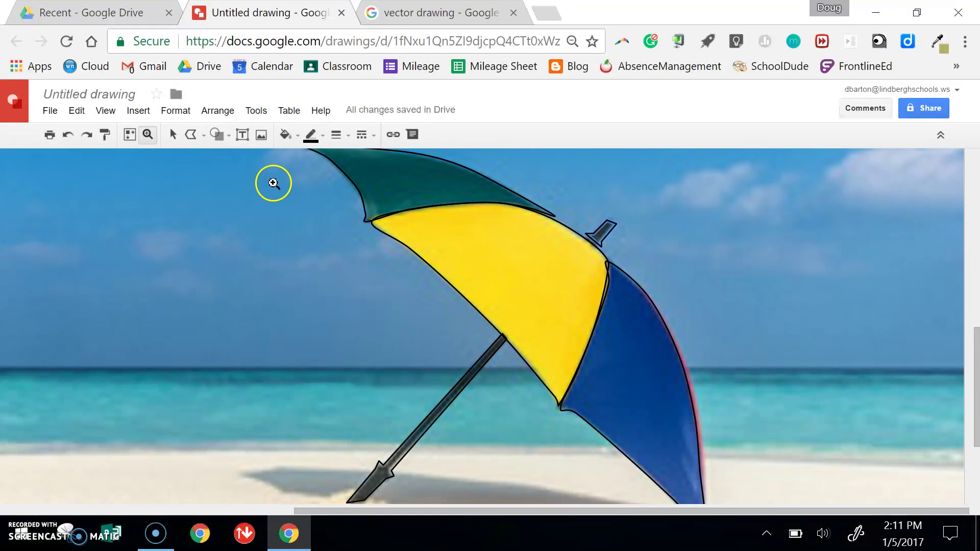
- Fill the umbrella's small tip and the pole shape dark grey
left_click(171, 135)
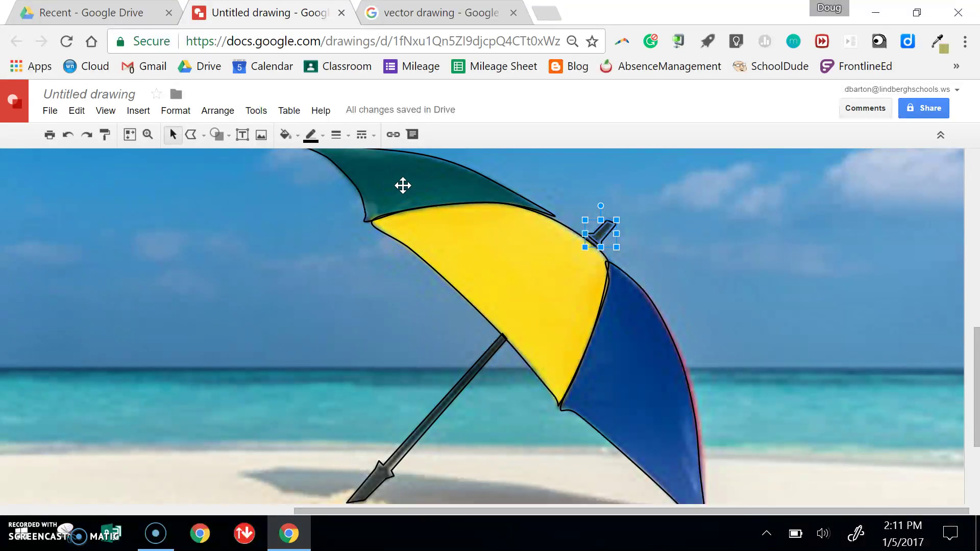
left_click(297, 141)
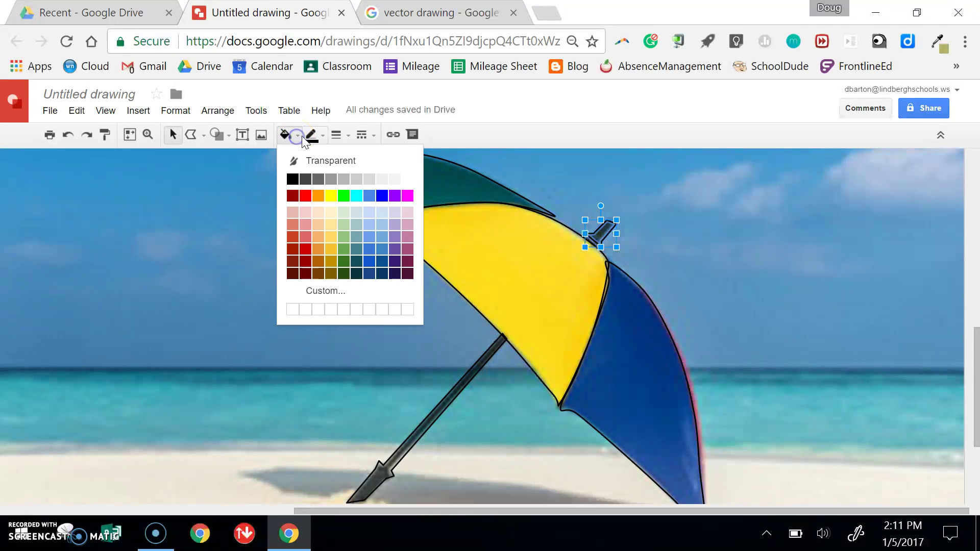
left_click(317, 179)
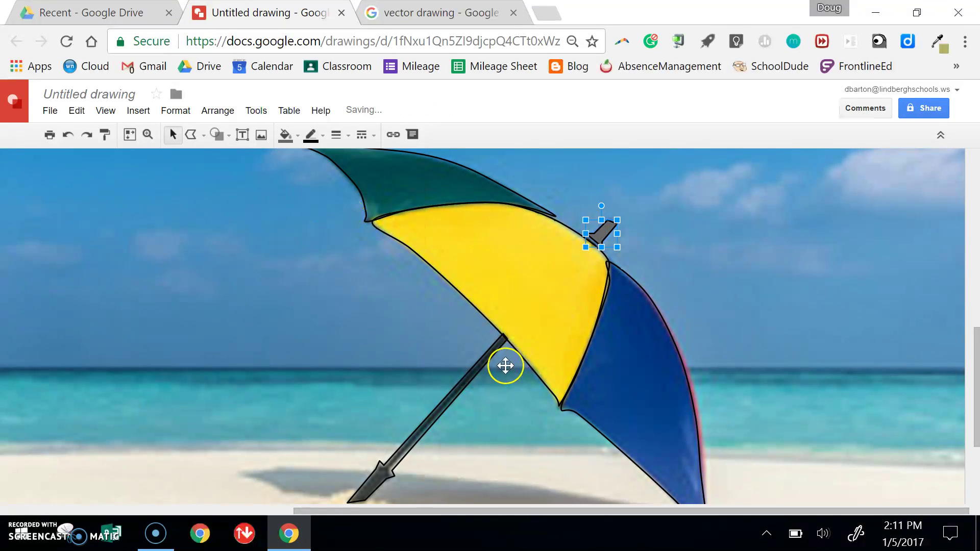
left_click(464, 378)
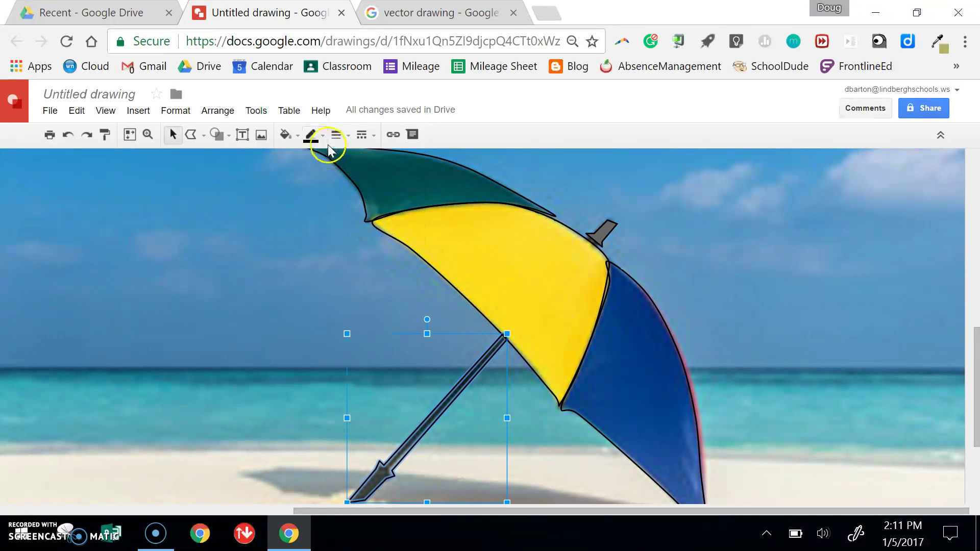
left_click(292, 135)
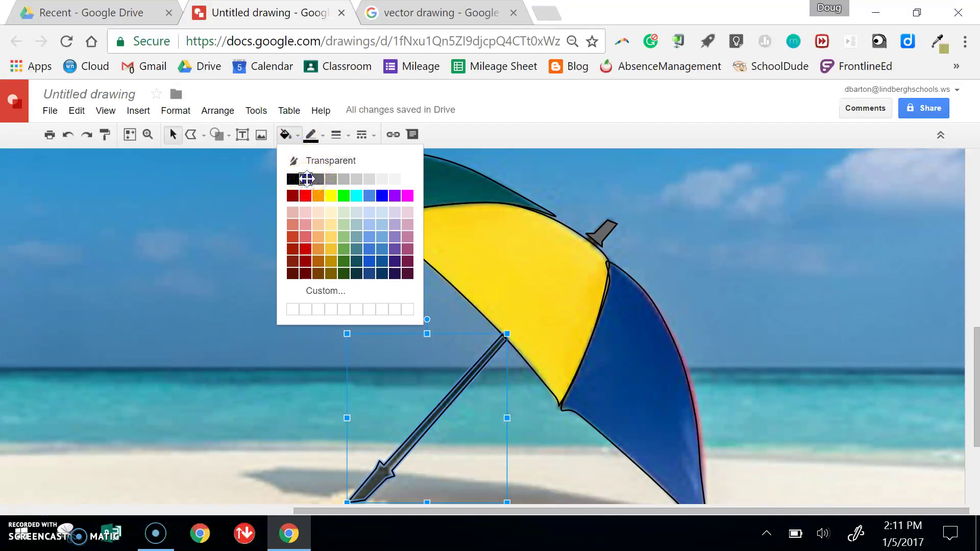
left_click(307, 179)
- Fill the yellow panel light yellow 1, top panel dark green, blue panel dark cornflower blue 3
left_click(485, 253)
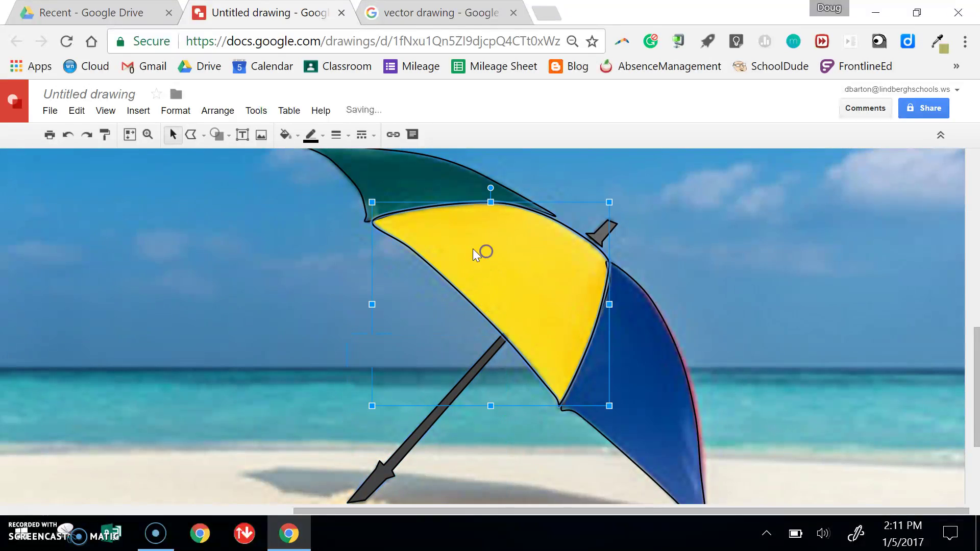
left_click(290, 135)
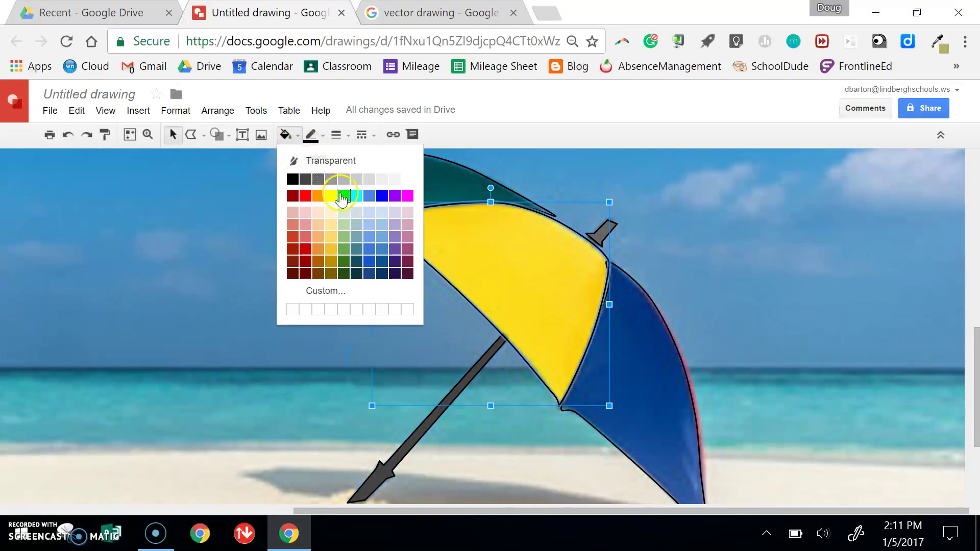
left_click(330, 238)
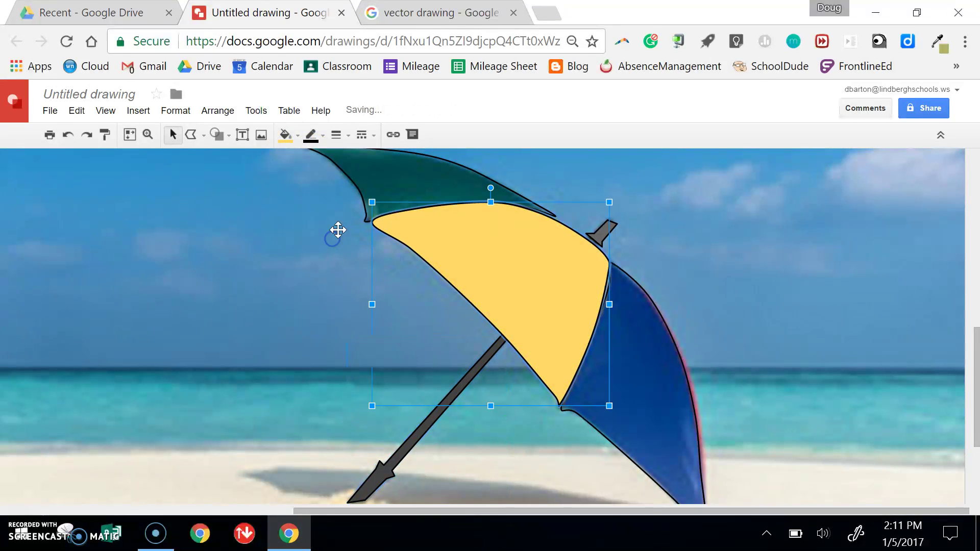
left_click(403, 167)
left_click(298, 135)
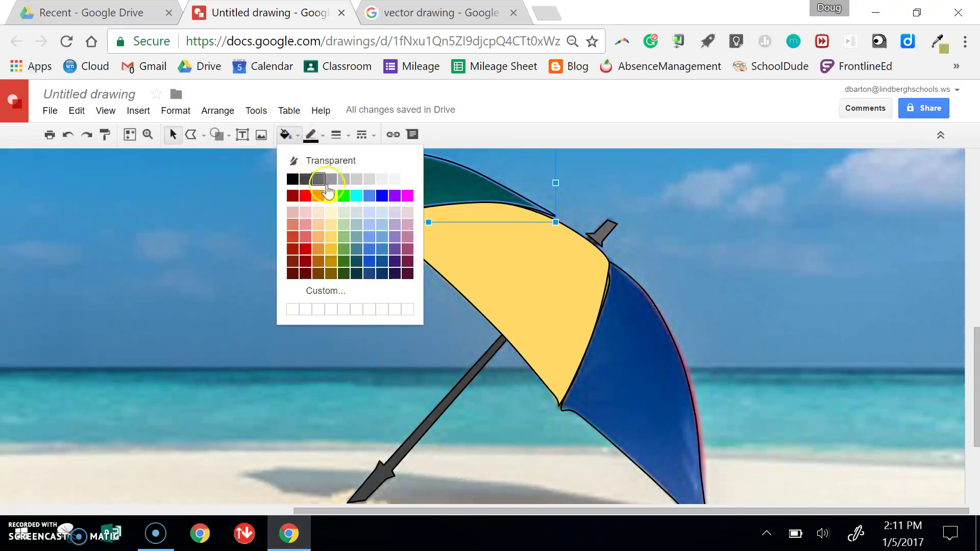
left_click(343, 265)
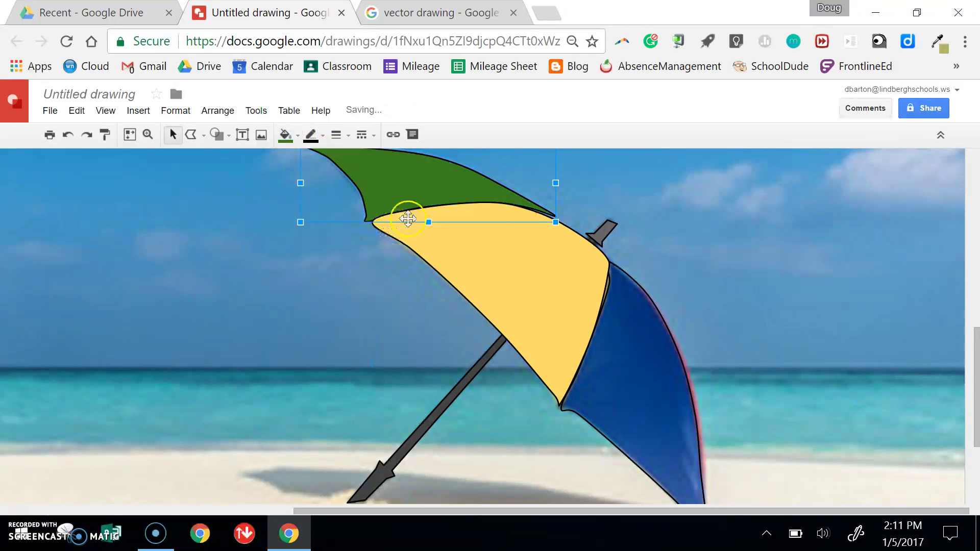
left_click(633, 350)
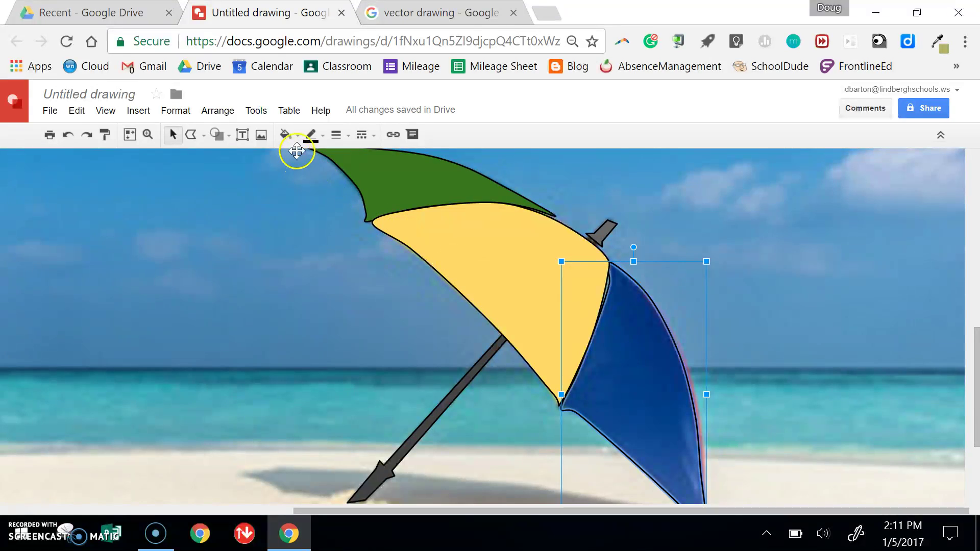
left_click(298, 135)
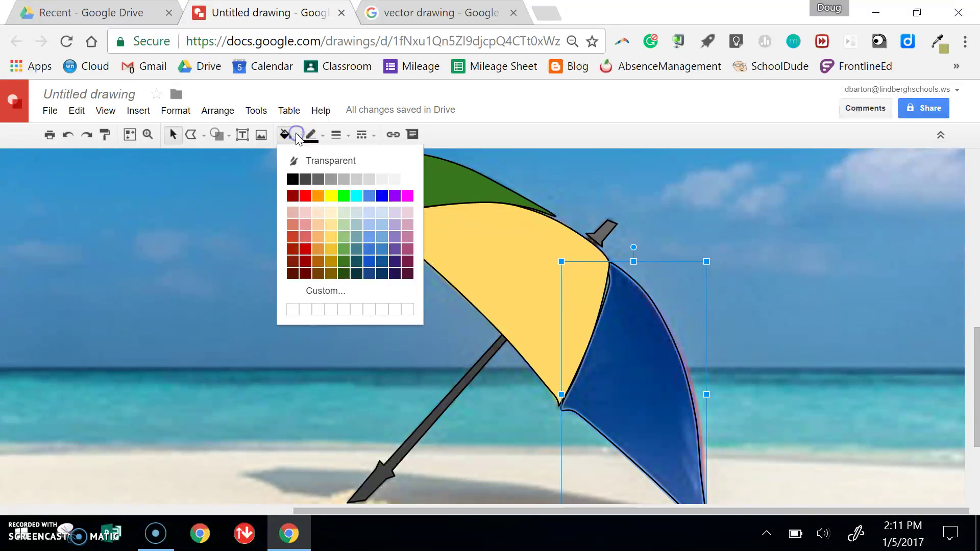
left_click(371, 274)
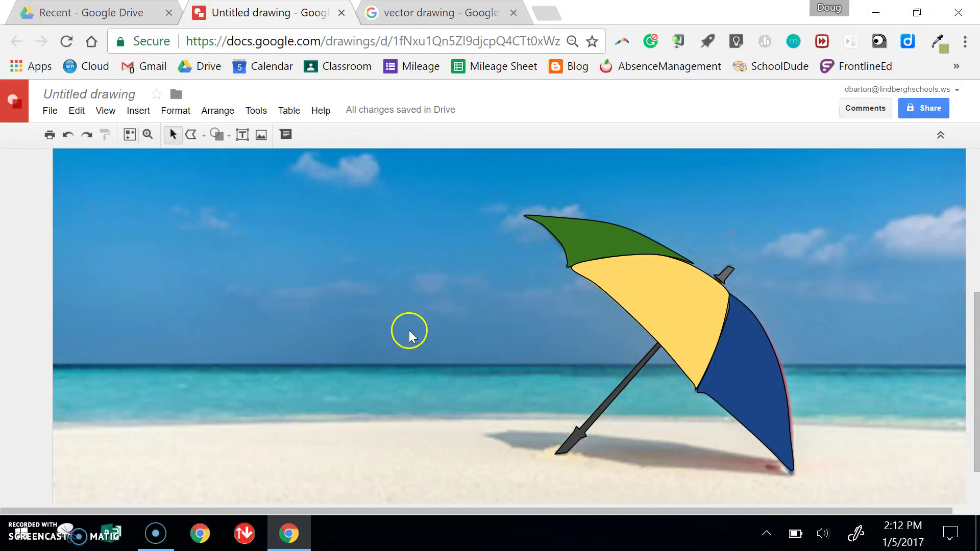
- Slide the photo left, group all traced umbrella shapes, and move the group left
left_click(460, 341)
left_click_drag(151, 312, 7, 329)
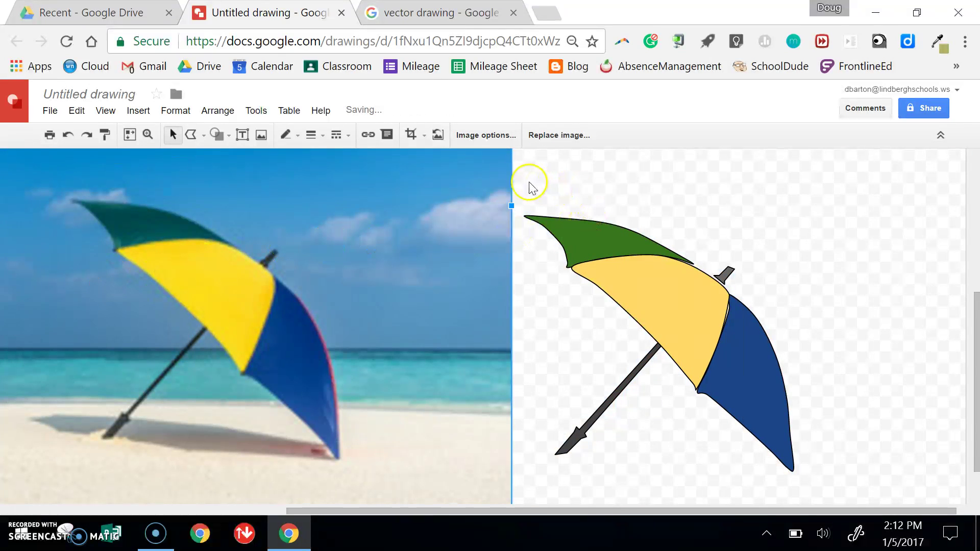
left_click_drag(522, 182, 859, 482)
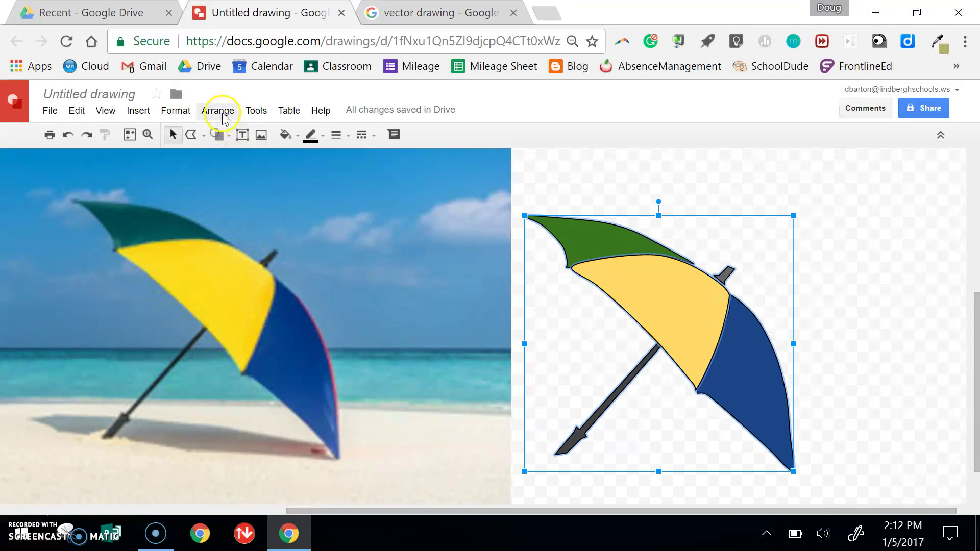
left_click(187, 117)
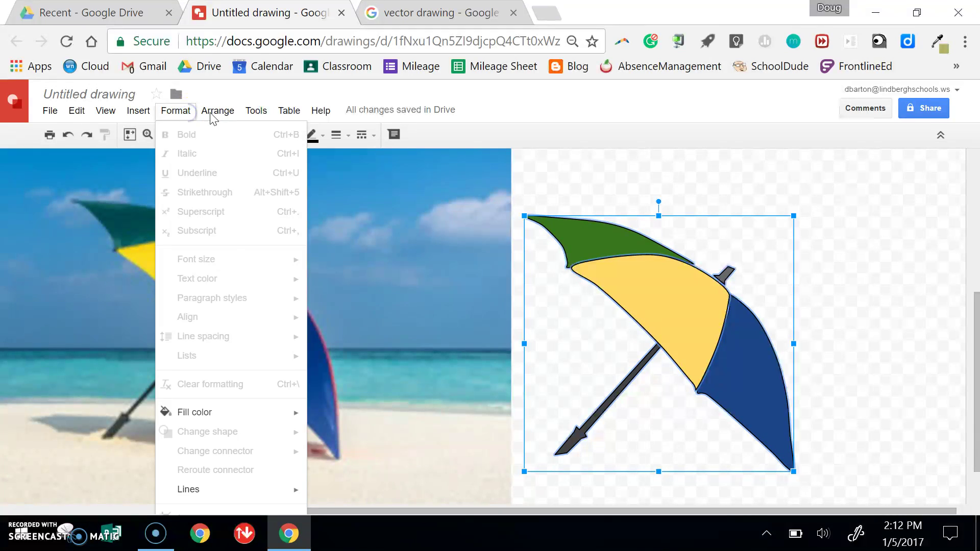
mouse_move(213, 117)
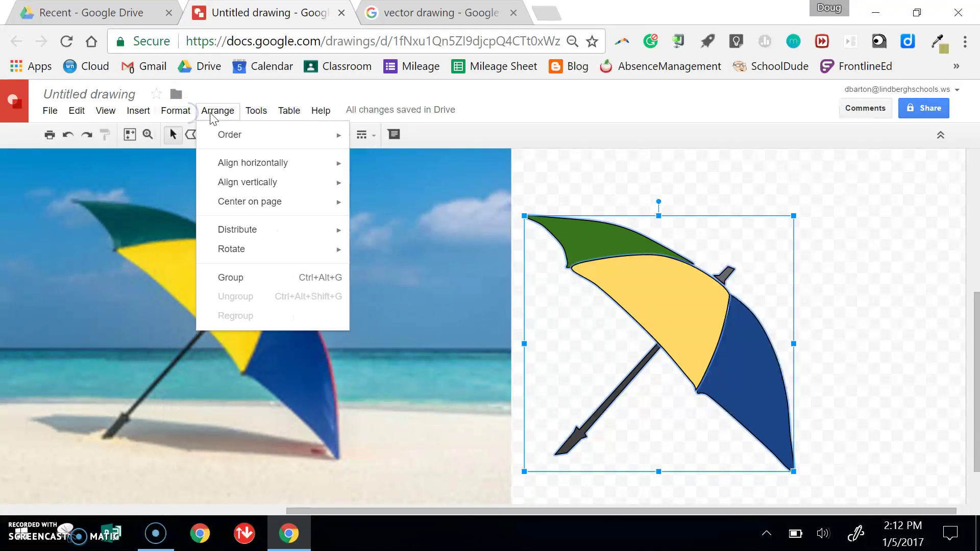
left_click(250, 285)
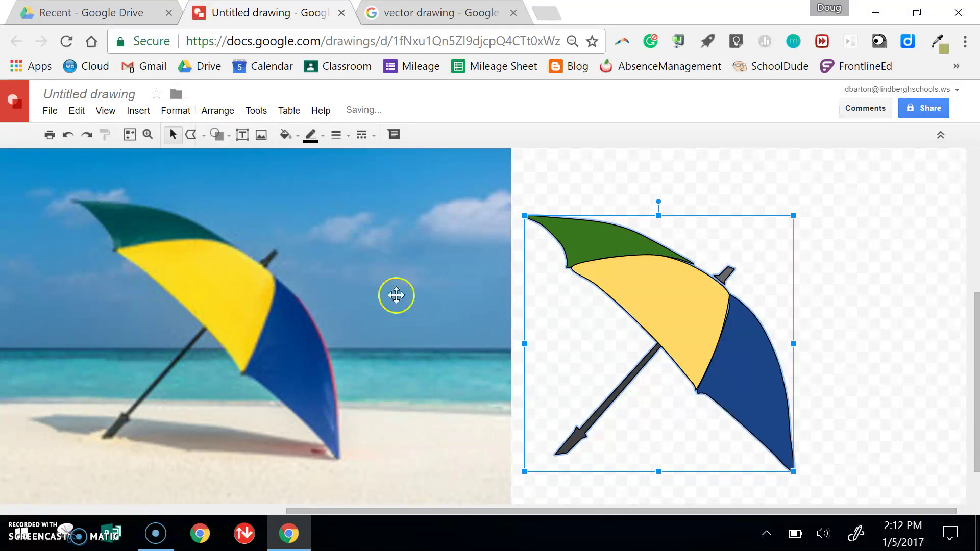
left_click_drag(662, 331, 559, 311)
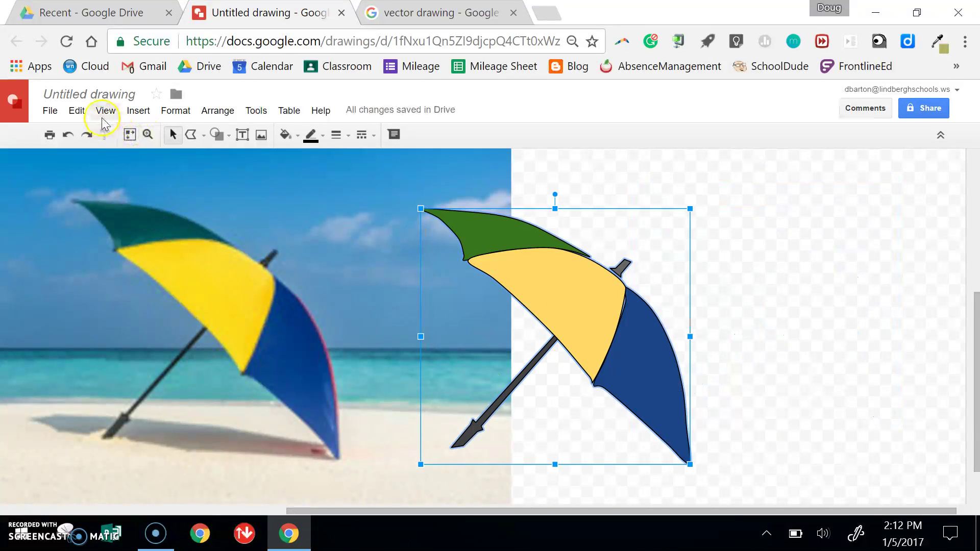
- Fit the whole page in view and drag the beach photo back under the umbrella
left_click(77, 110)
mouse_move(106, 110)
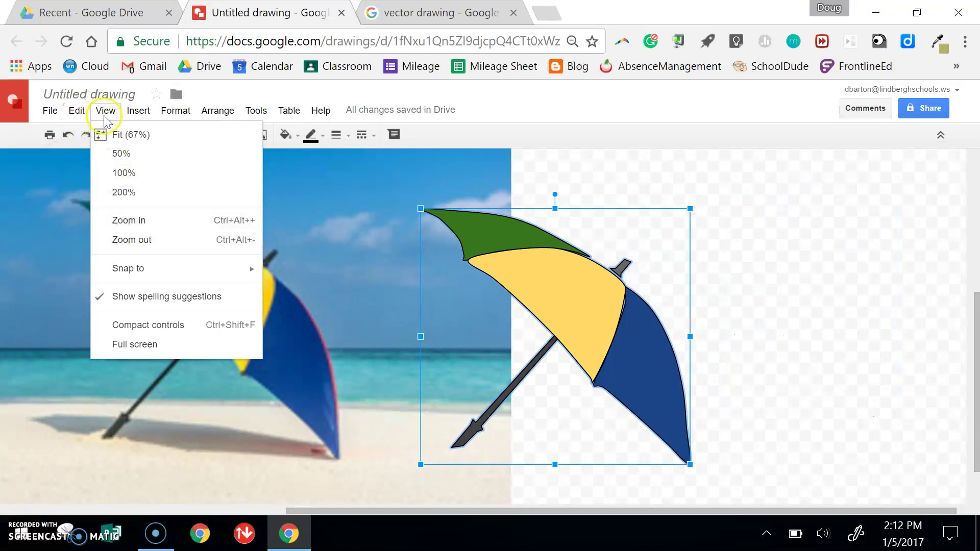
left_click(117, 145)
left_click_drag(223, 290, 382, 305)
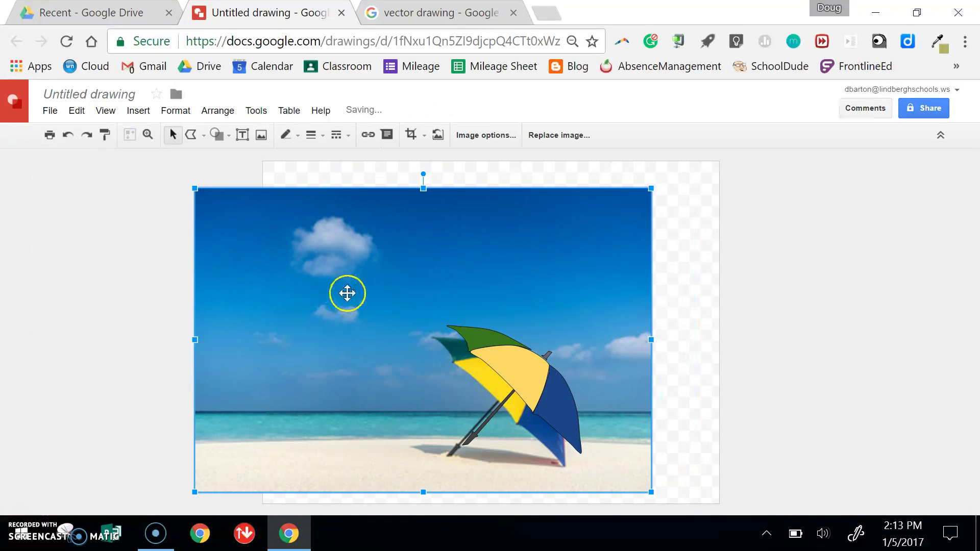